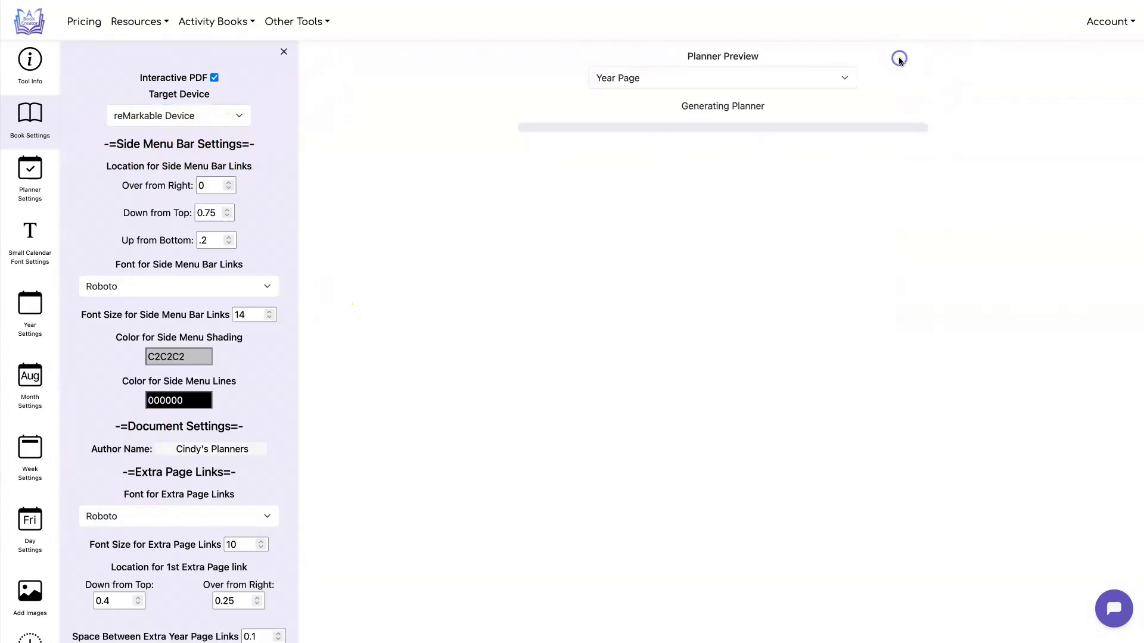
View the generated year page, then preview Extra Year Page 1 with the 2026 Goals content
scroll(807, 339, "down", 2)
scroll(810, 309, "up", 2)
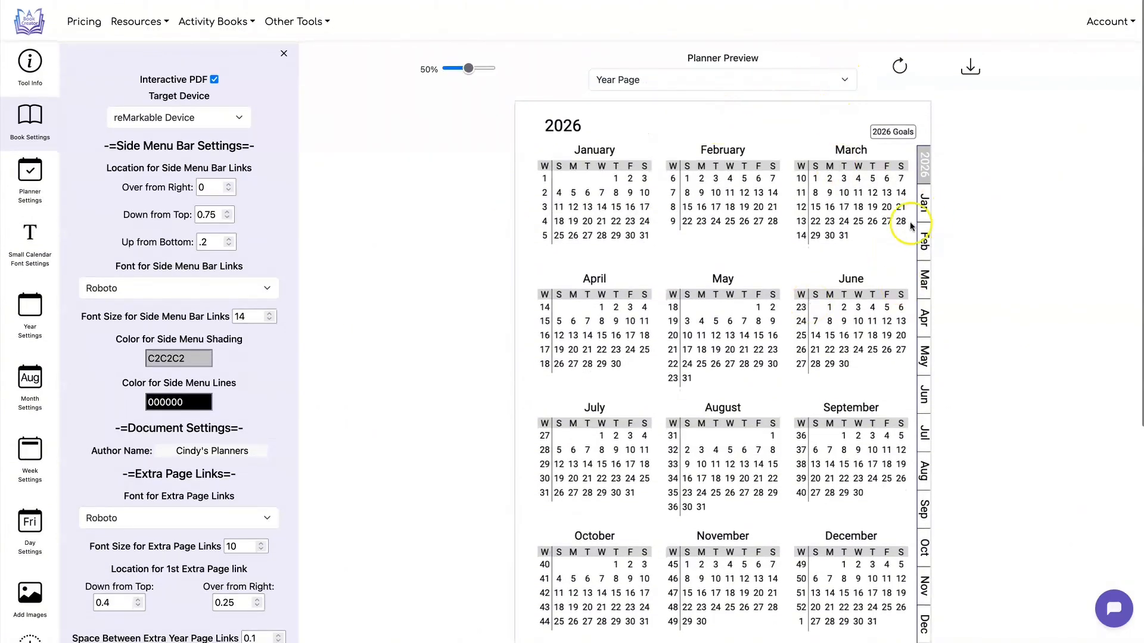
scroll(742, 351, "down", 1)
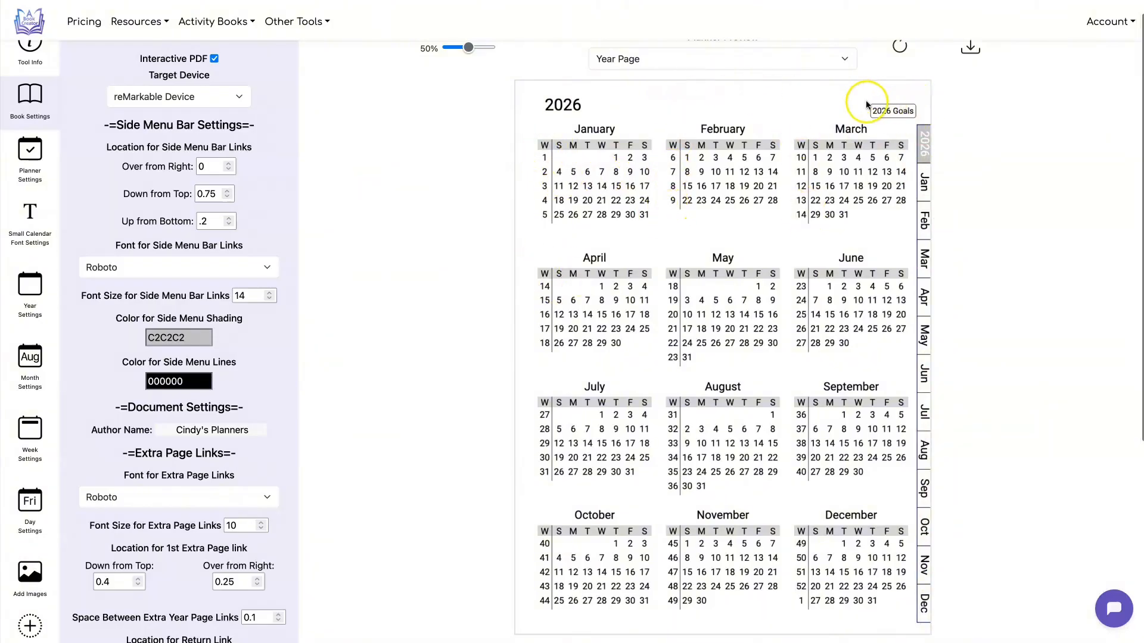
left_click(845, 59)
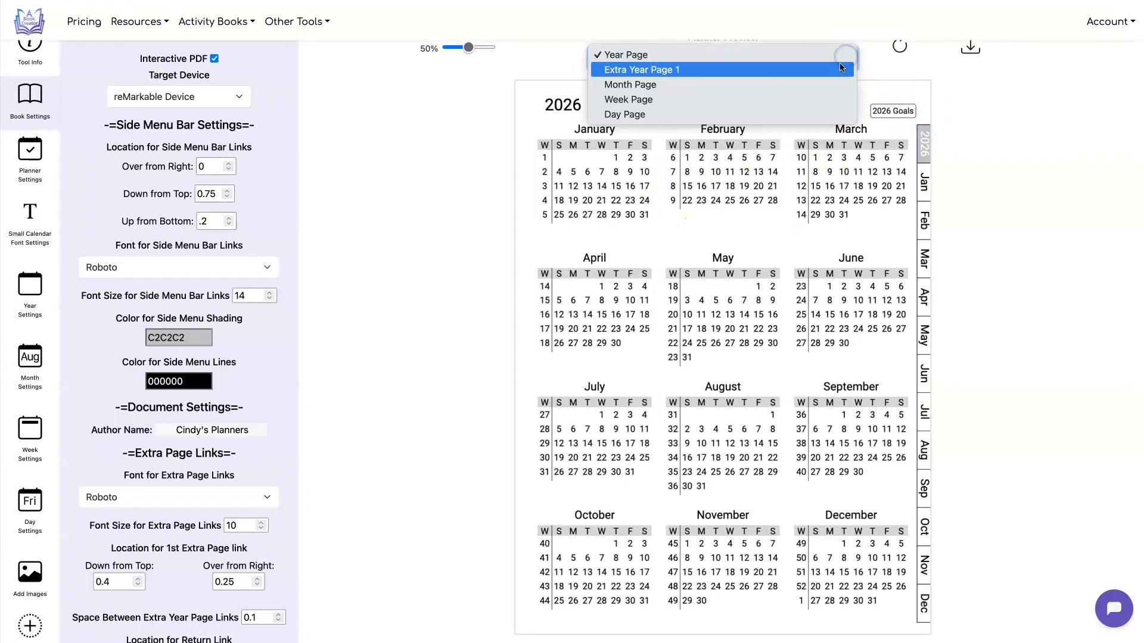
left_click(843, 69)
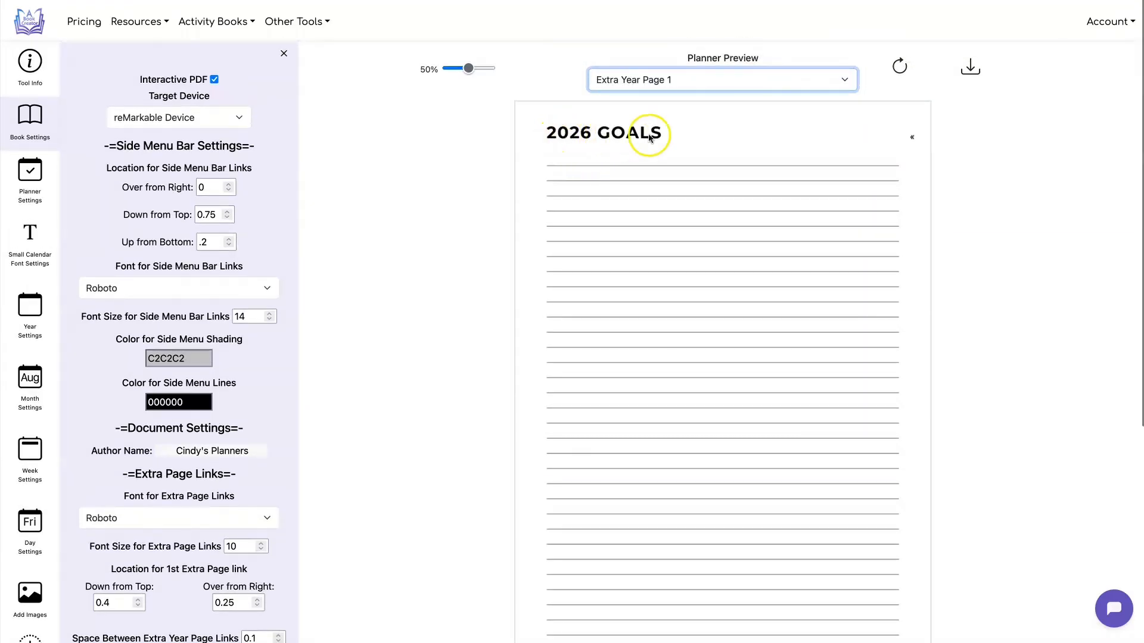
Preview the planner's month page, week page and day page one after another
left_click(824, 77)
left_click(824, 78)
left_click(825, 77)
left_click(826, 89)
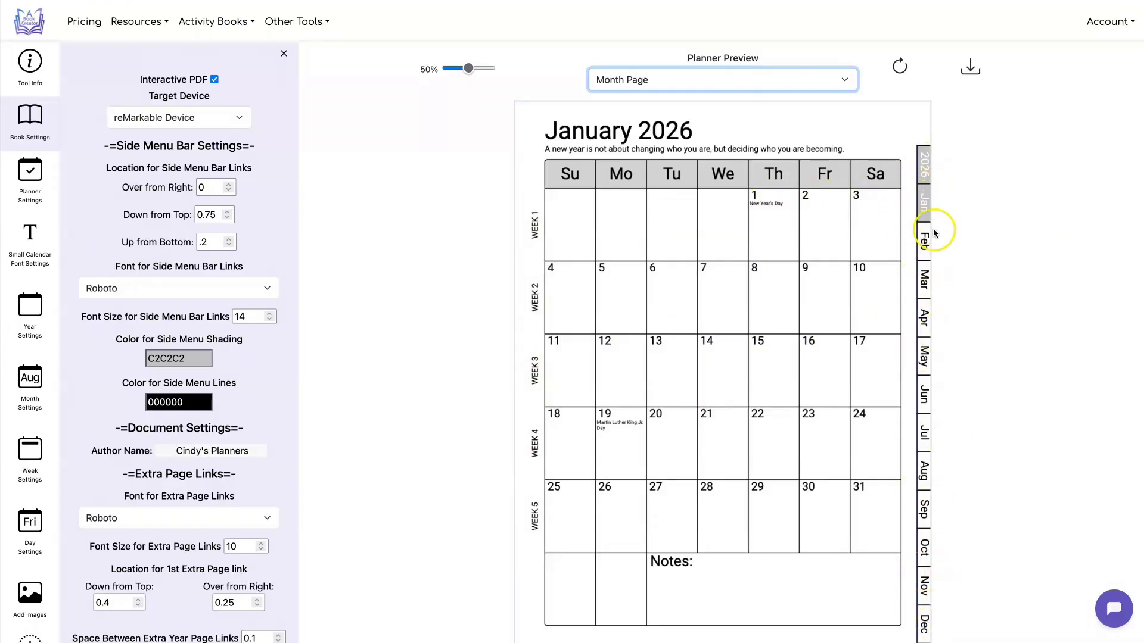
left_click(844, 79)
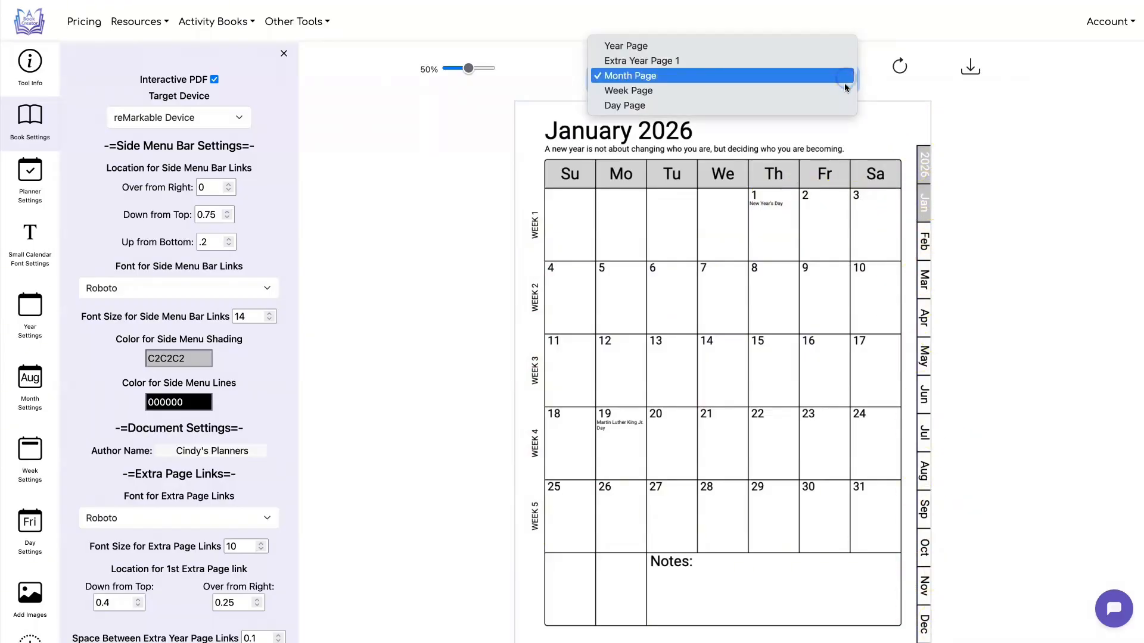
left_click(845, 87)
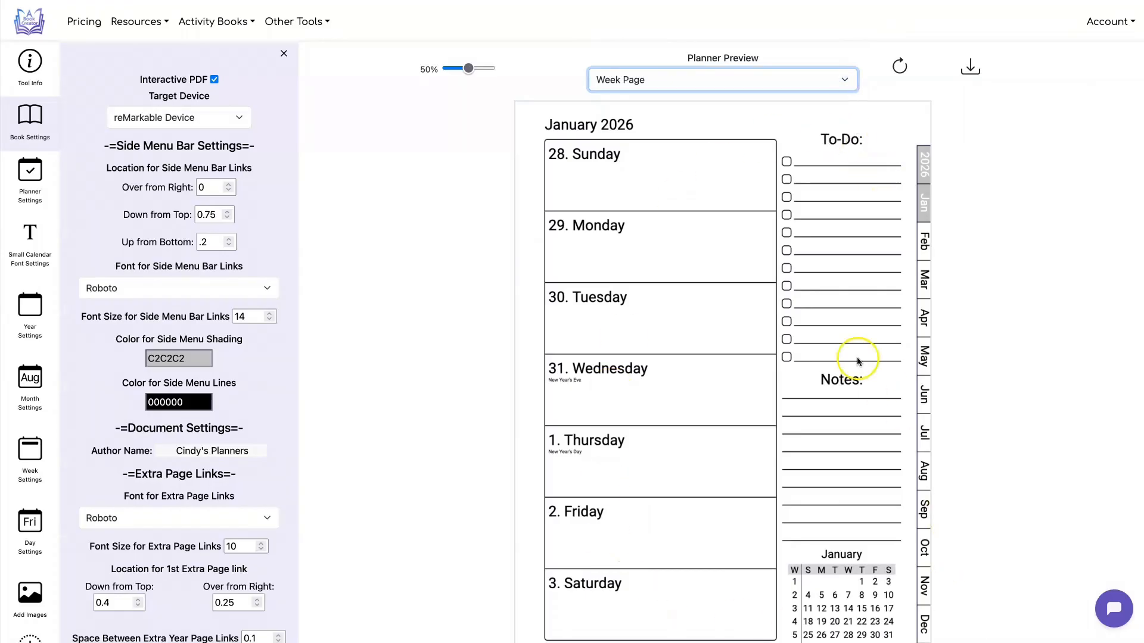
left_click(826, 80)
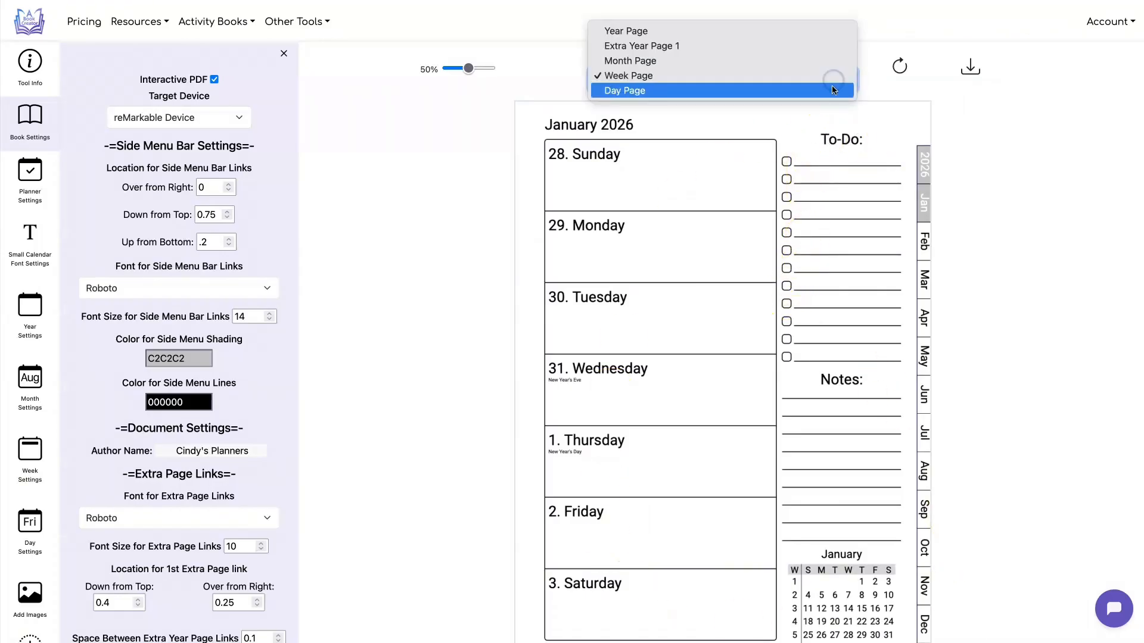
left_click(831, 89)
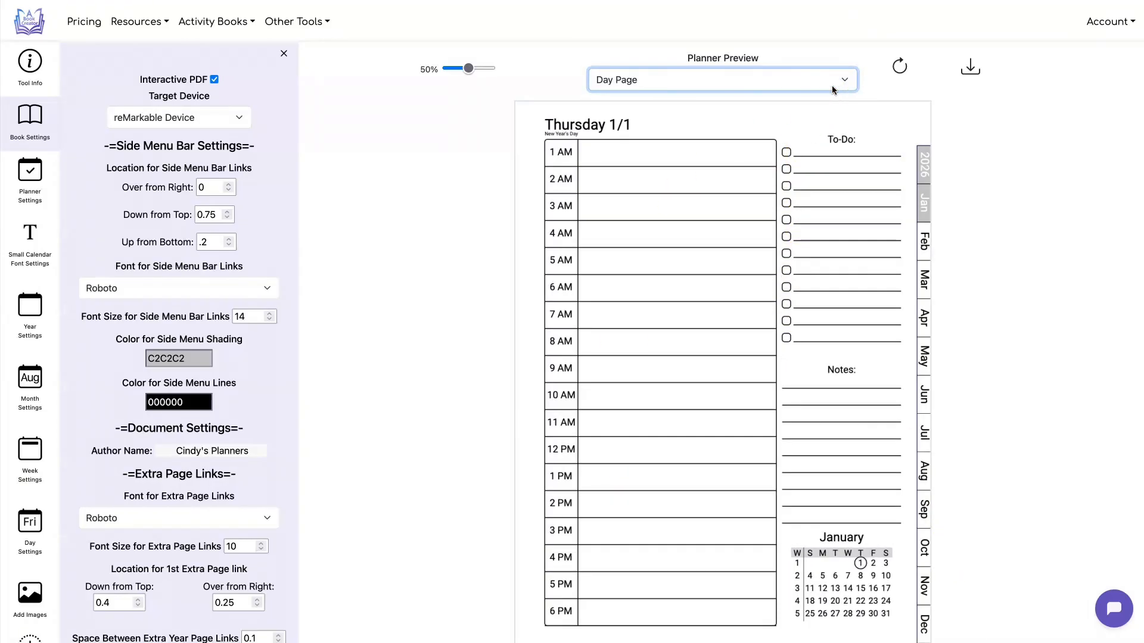
Return the preview to the year page and open the settings for year pages at the Add Pages options
left_click(833, 88)
left_click(823, 21)
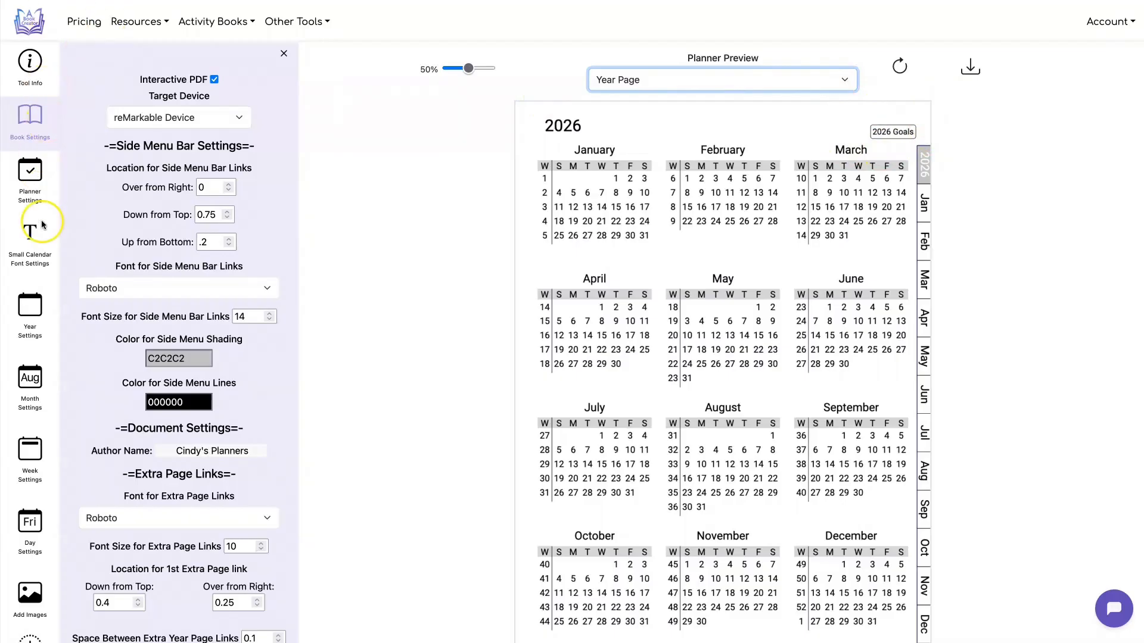
left_click(34, 306)
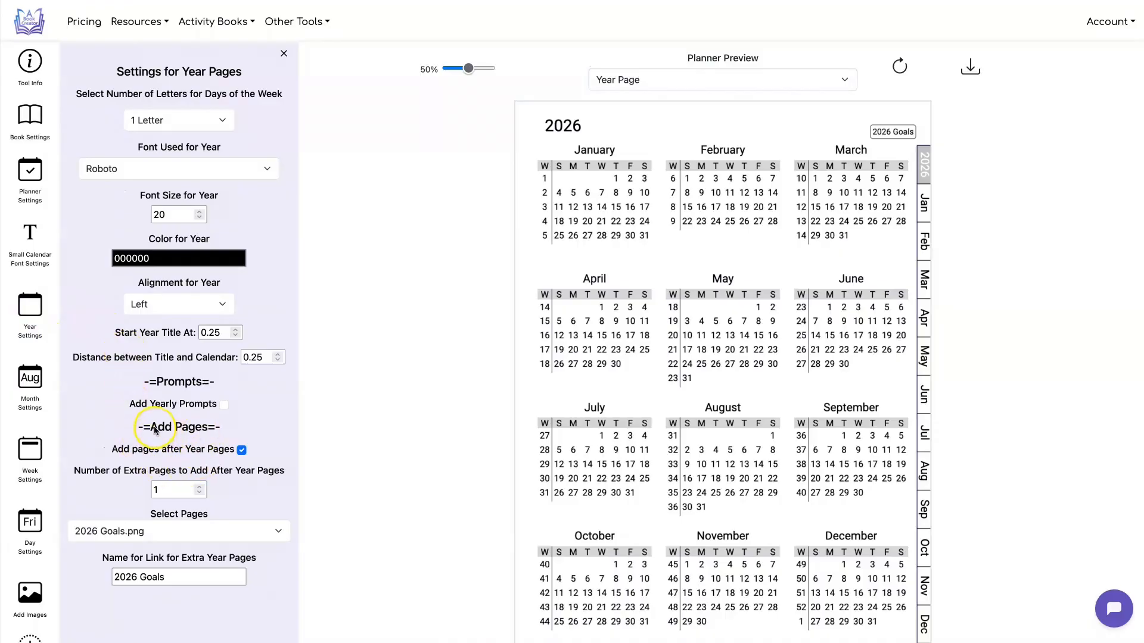
left_click_drag(151, 427, 201, 430)
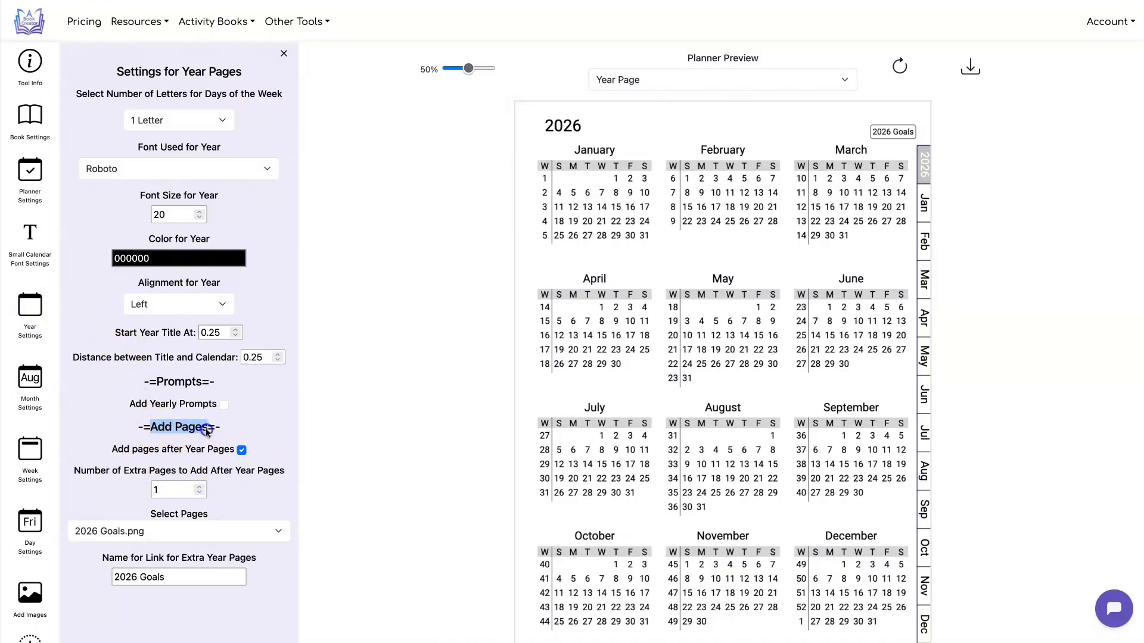
Turn adding pages after year pages off and on, keep 2026 Goals.png, and name its link 2026 Goals
left_click(243, 451)
left_click(243, 451)
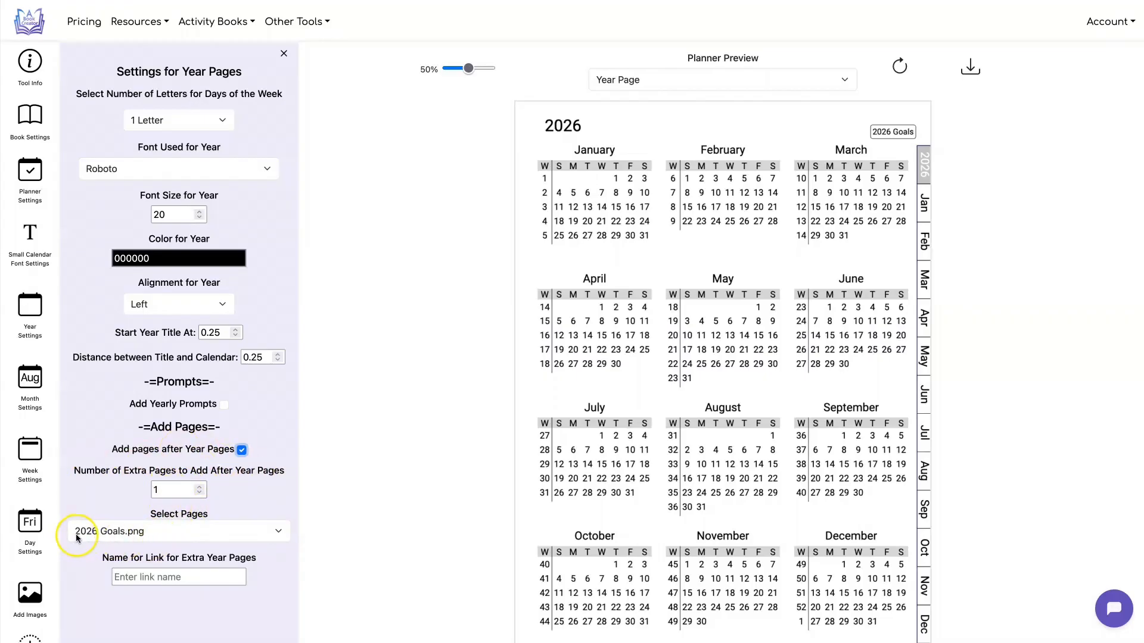
left_click(268, 533)
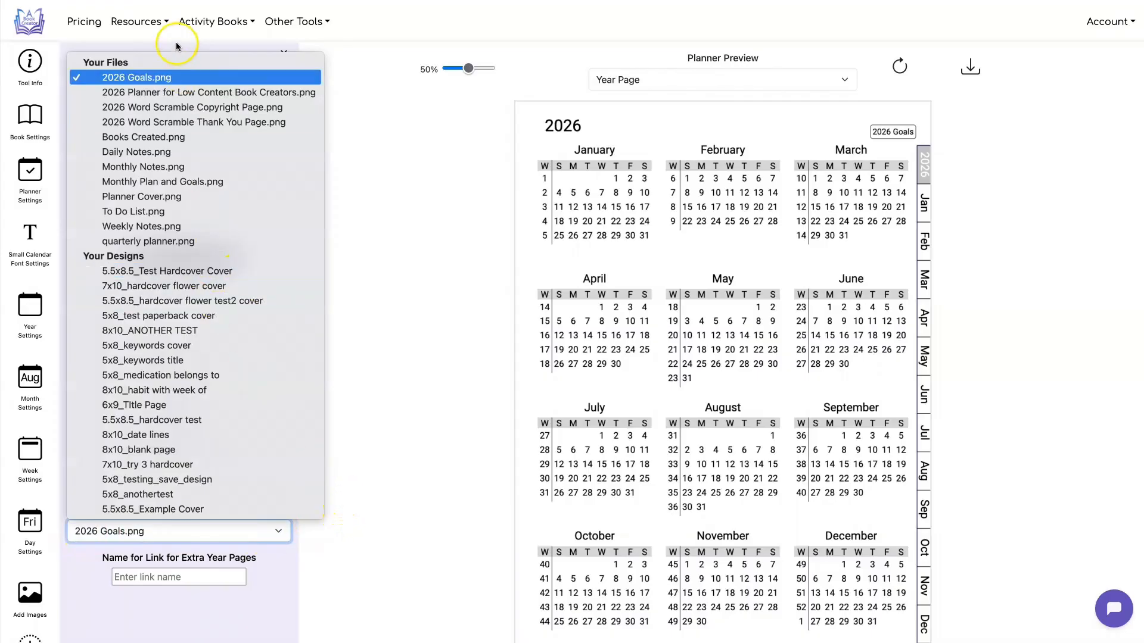
left_click(367, 402)
left_click(219, 571)
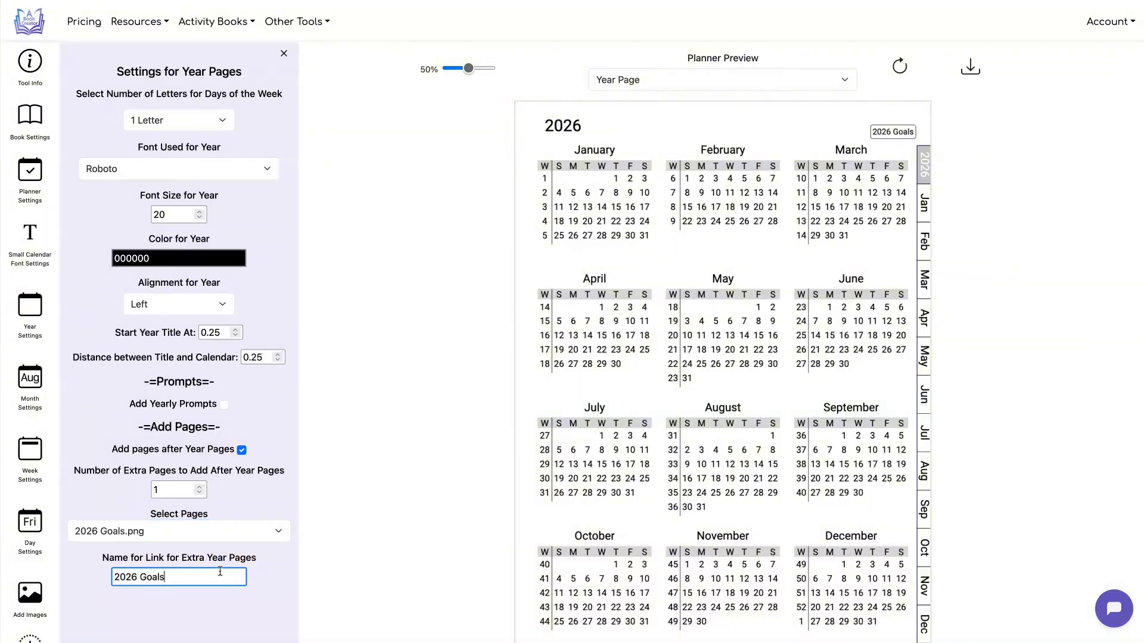
Preview the month page and examine the monthly prompts and their placement in the month page settings
left_click(906, 133)
left_click(761, 79)
left_click(763, 102)
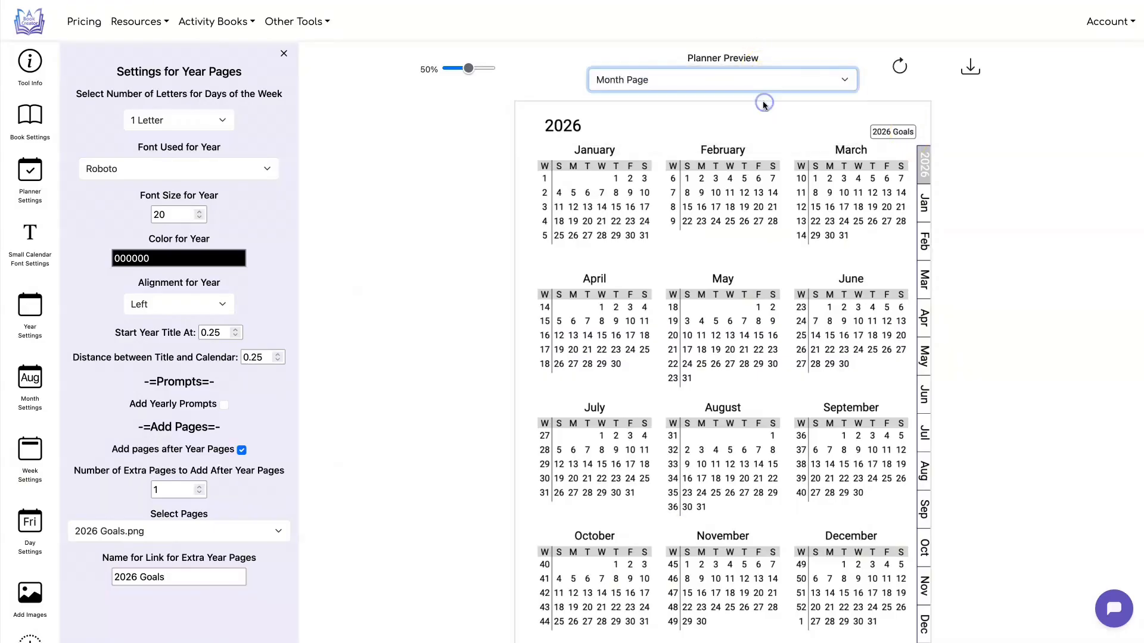
left_click(31, 384)
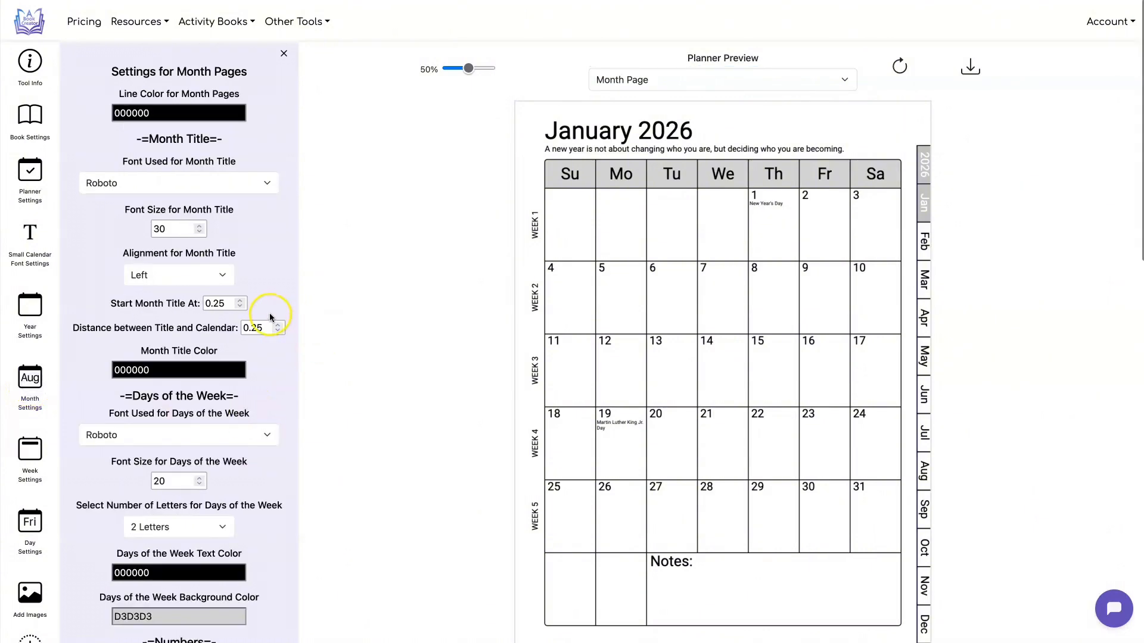
scroll(269, 313, "down", 8)
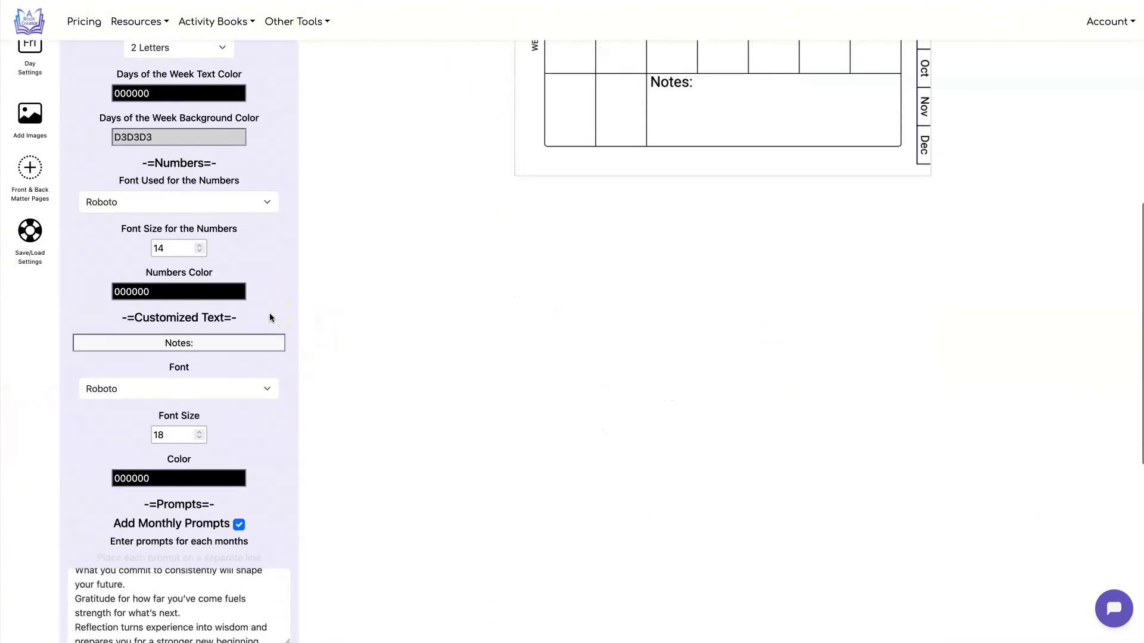
scroll(269, 313, "down", 4)
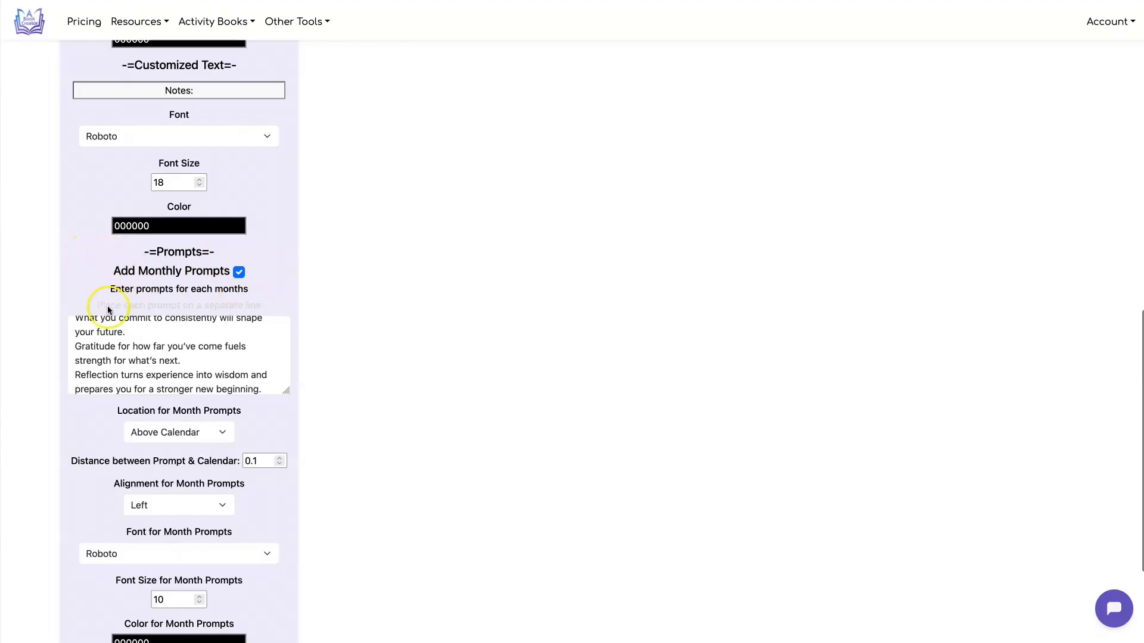
scroll(453, 333, "up", 3)
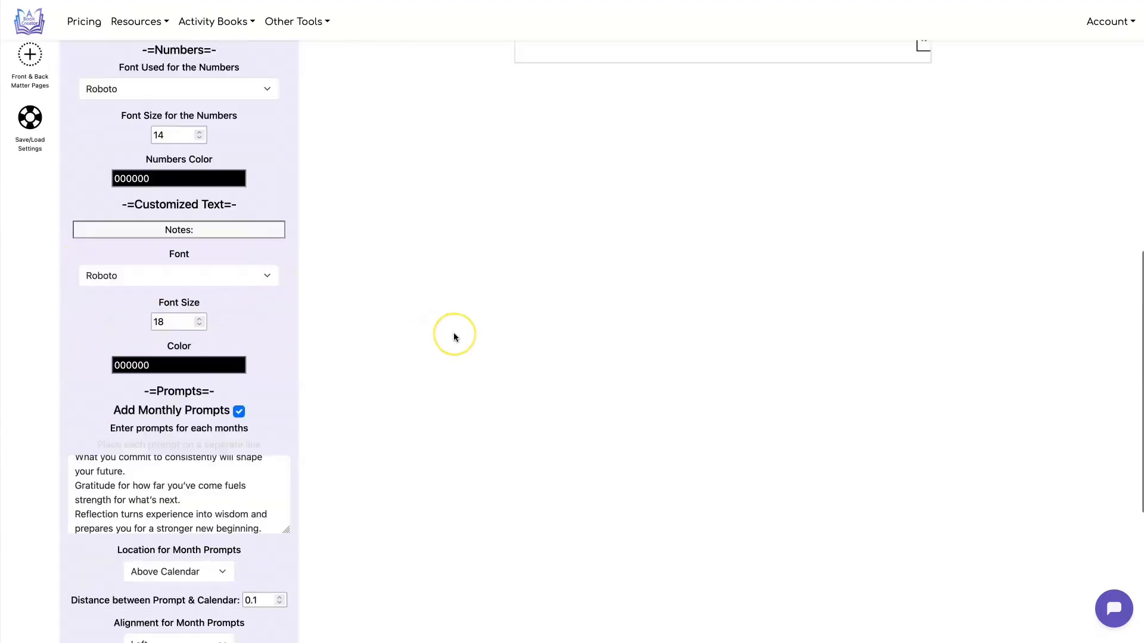
scroll(452, 333, "up", 10)
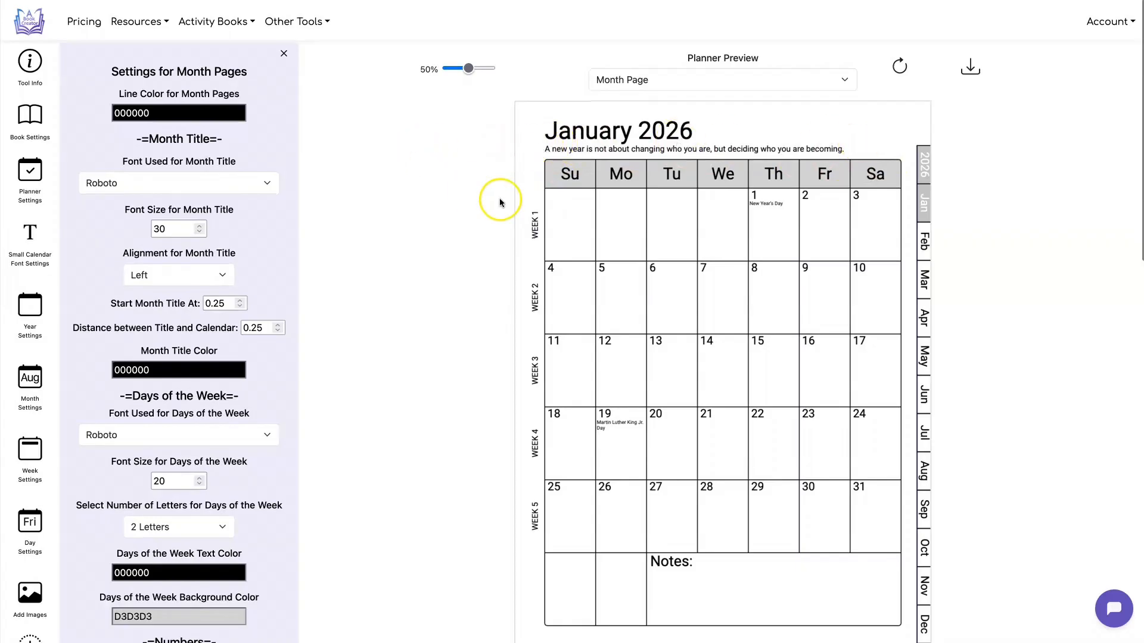
scroll(482, 223, "down", 2)
scroll(482, 224, "down", 12)
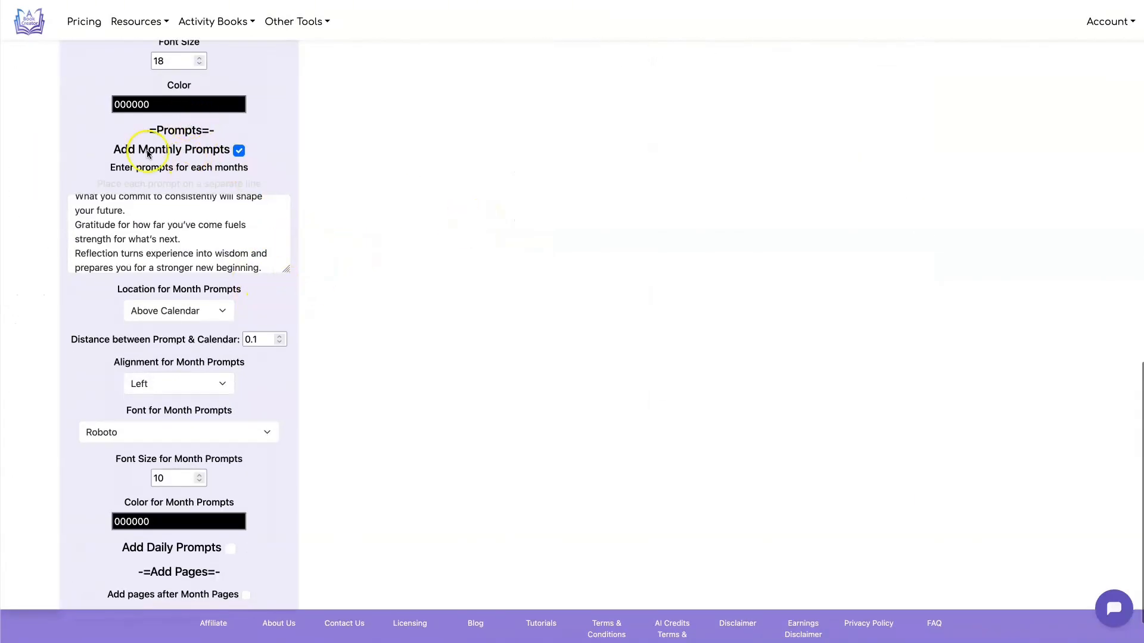
Enable daily prompts for the month pages with an empty prompt list and try to download the planner
left_click(229, 549)
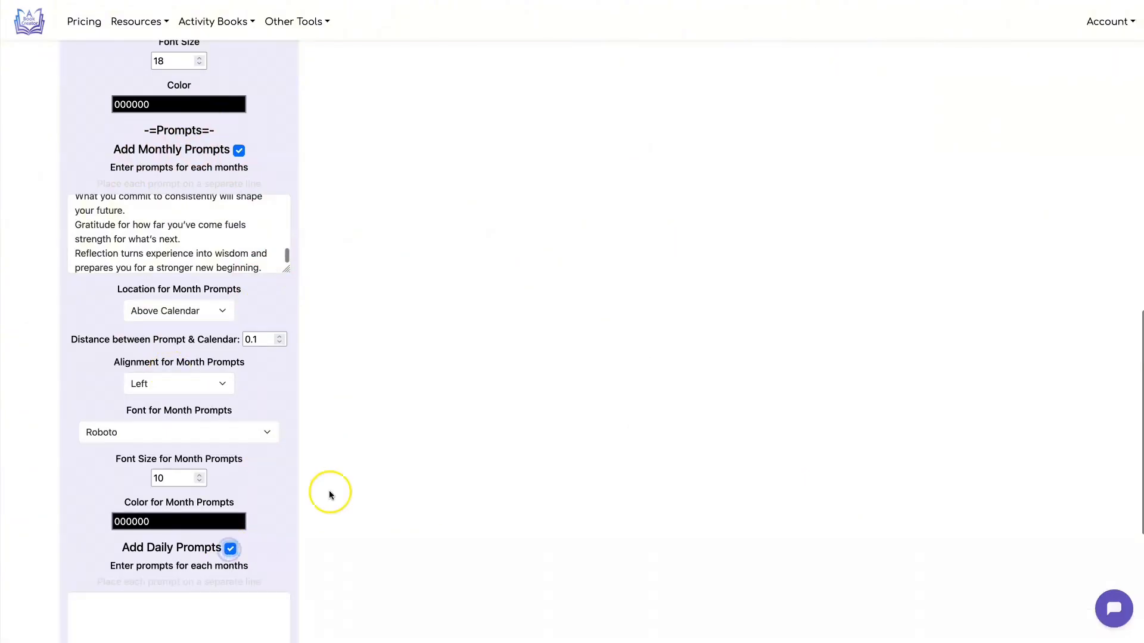
scroll(357, 352, "up", 13)
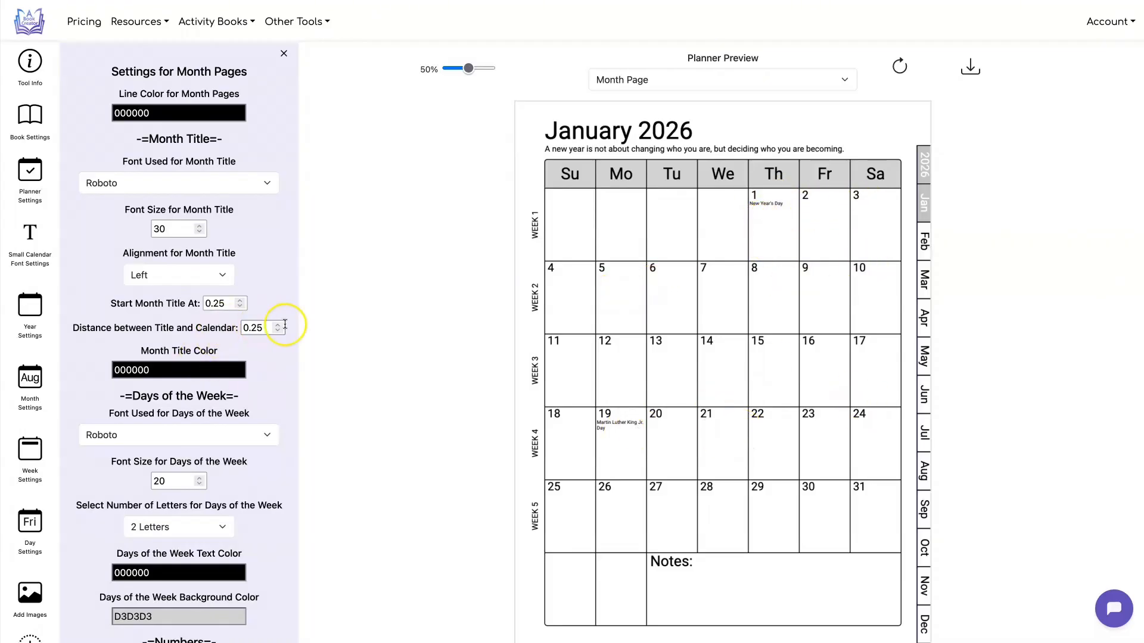
scroll(285, 324, "down", 8)
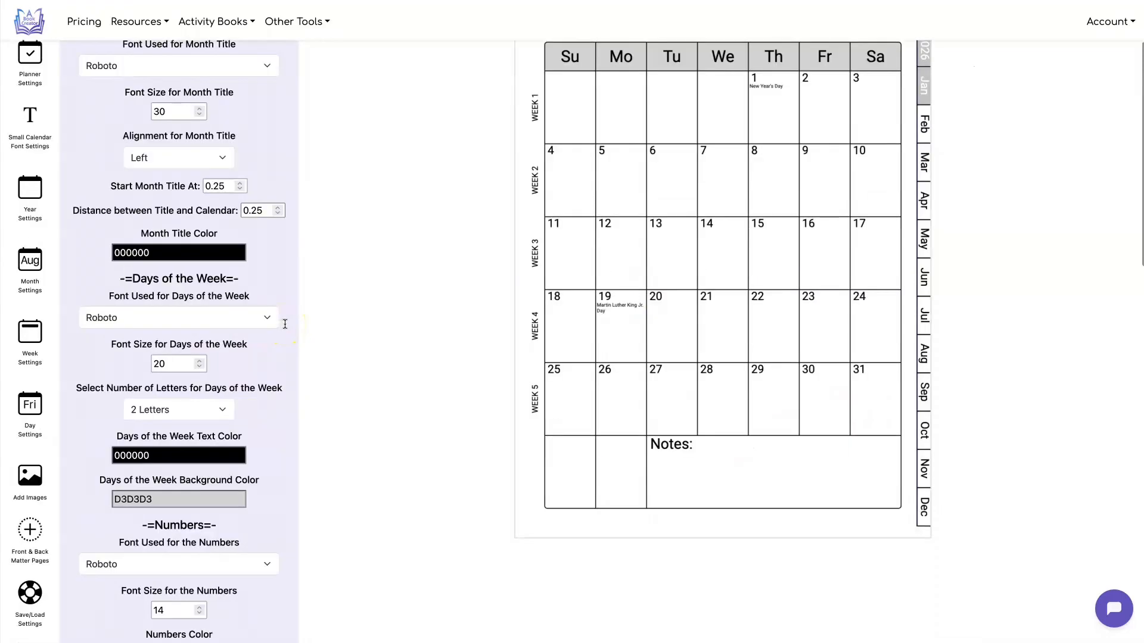
scroll(444, 313, "up", 8)
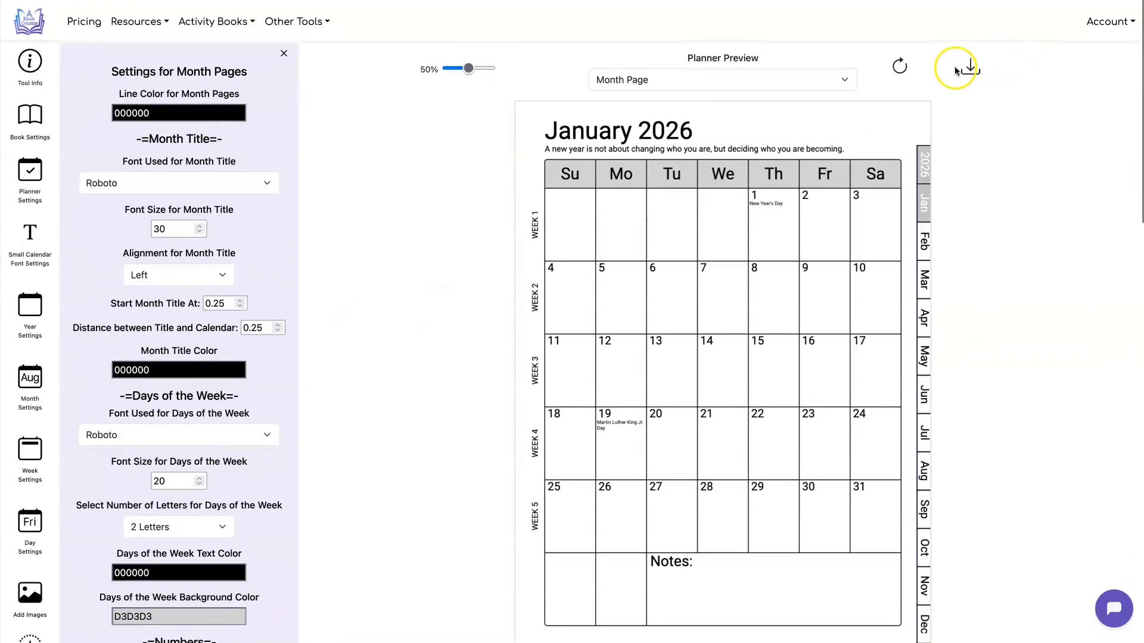
left_click(969, 70)
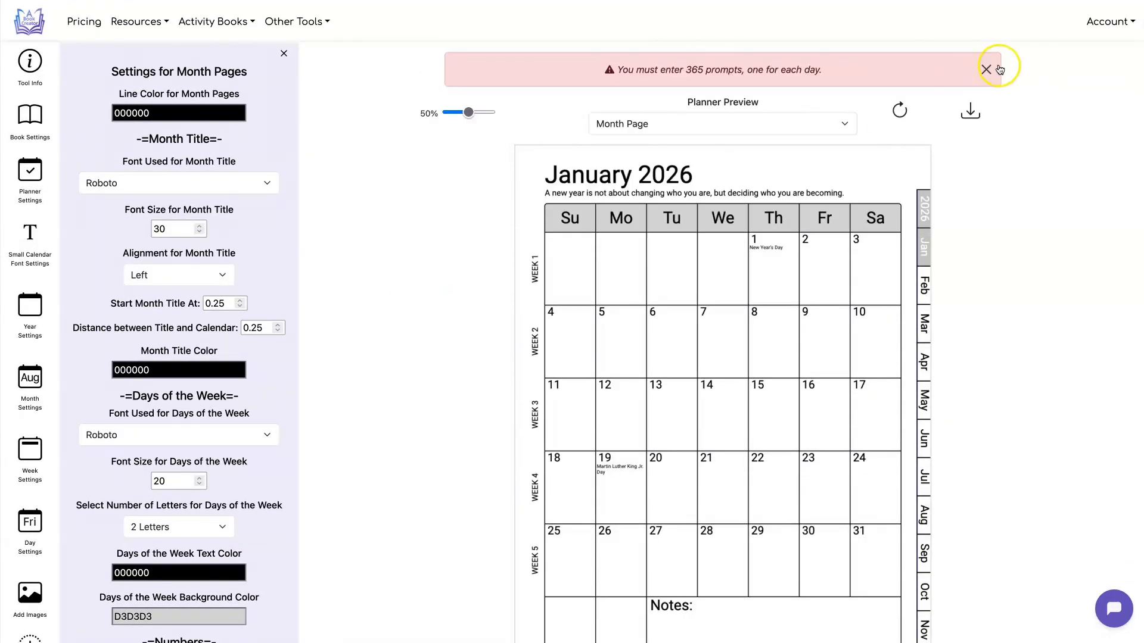
left_click(986, 70)
Turn off daily prompts for the month pages and download the planner as a PDF
scroll(246, 319, "down", 12)
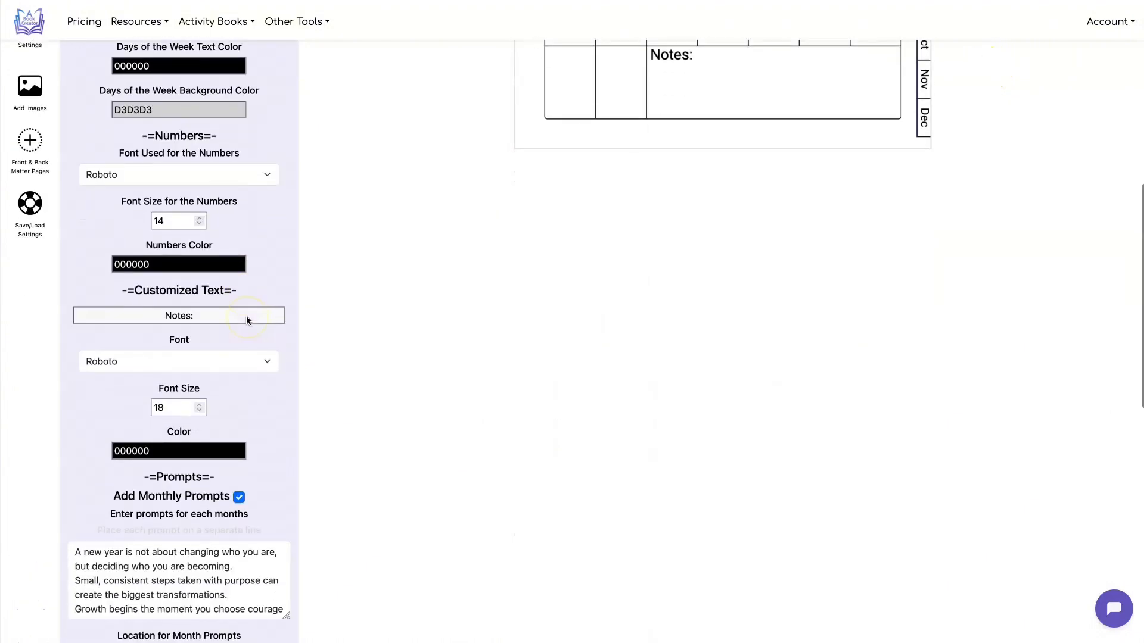
scroll(248, 320, "down", 8)
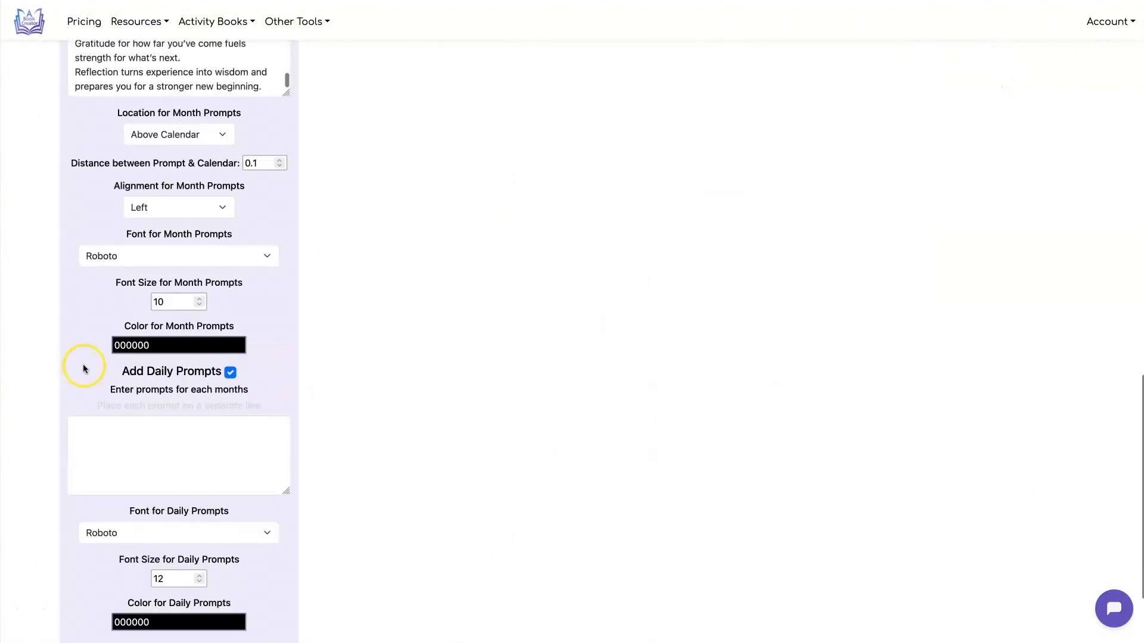
left_click(230, 373)
scroll(445, 355, "up", 15)
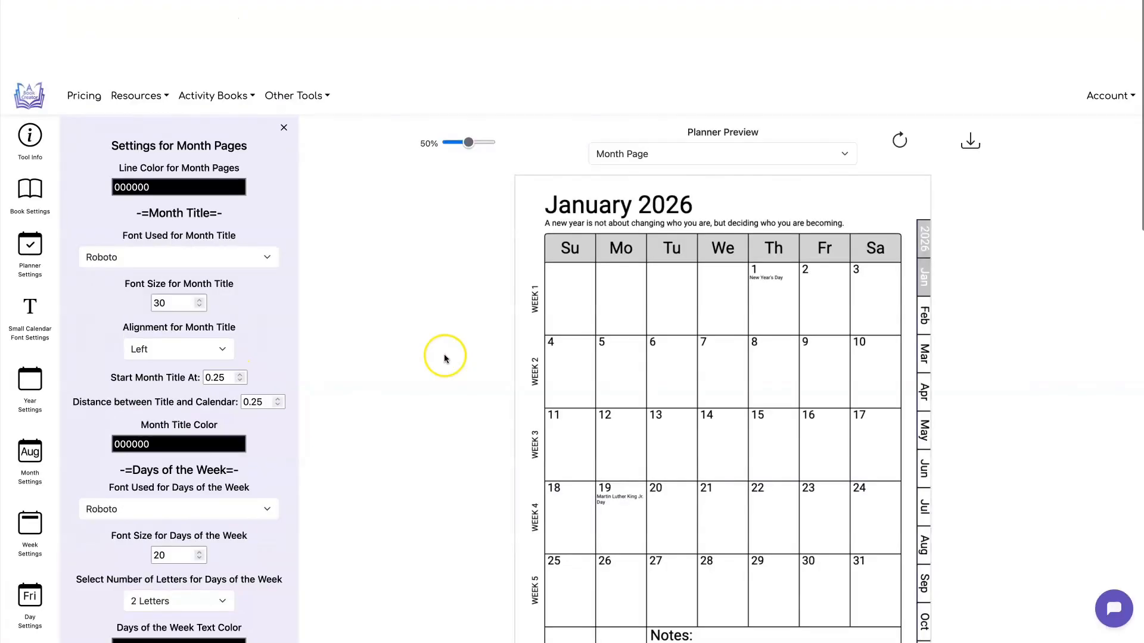
left_click(970, 69)
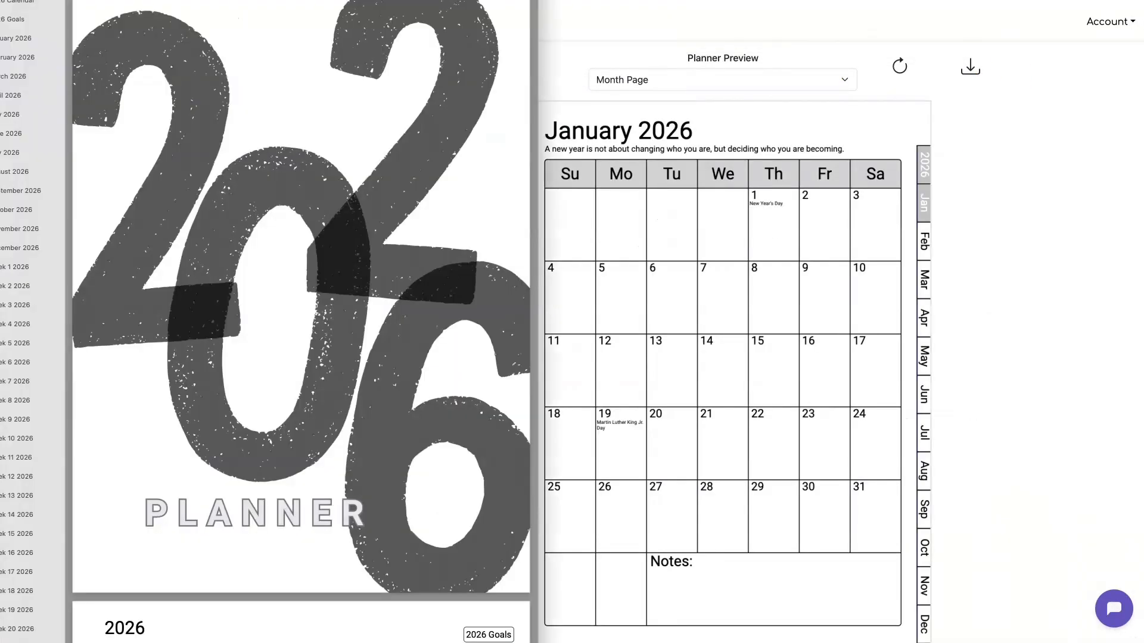
Reposition the downloaded planner PDF's window so its 2026 planner cover and page outline are in view
left_click_drag(438, 1, 438, 58)
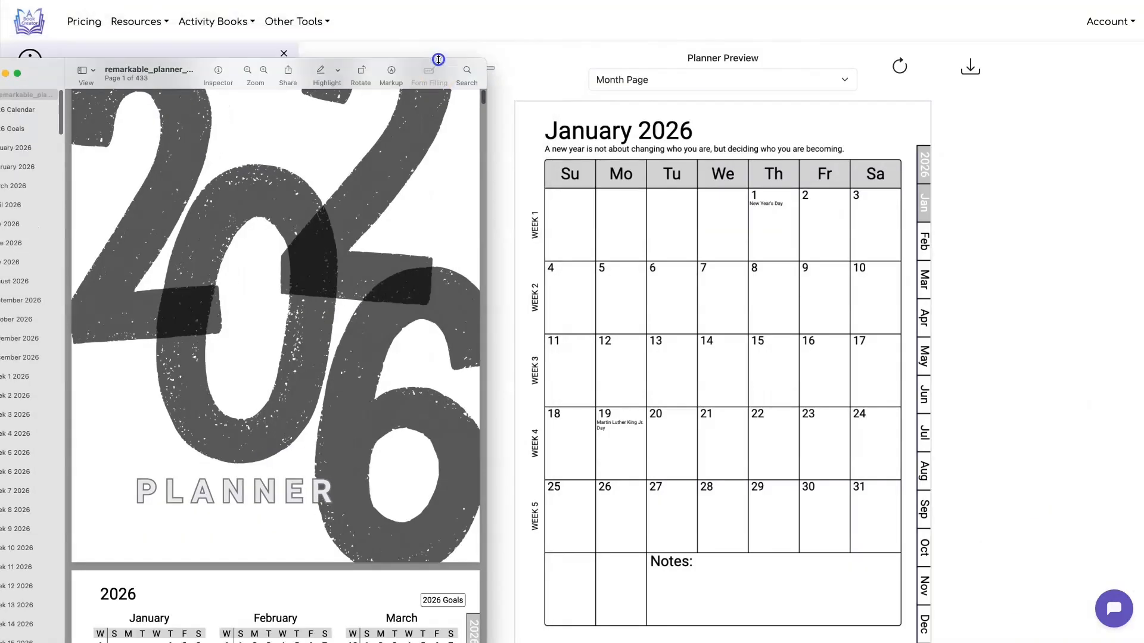
left_click_drag(169, 73, 577, 65)
scroll(650, 243, "up", 1)
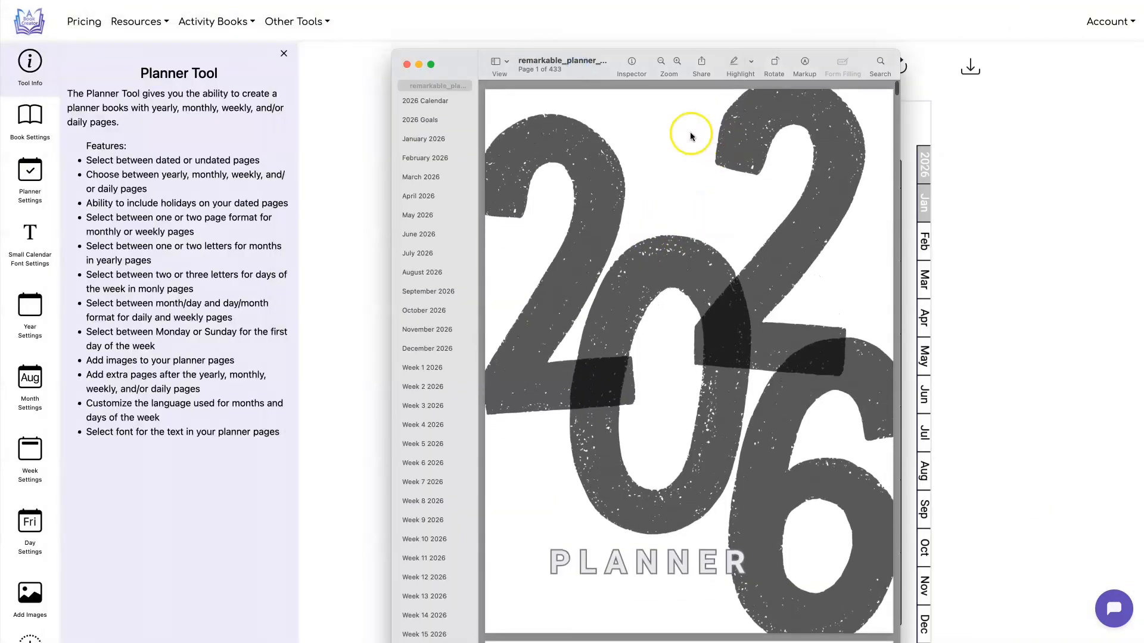
Switch back to the planner tool in the browser and open the Front & Back Matter Pages settings
left_click(317, 106)
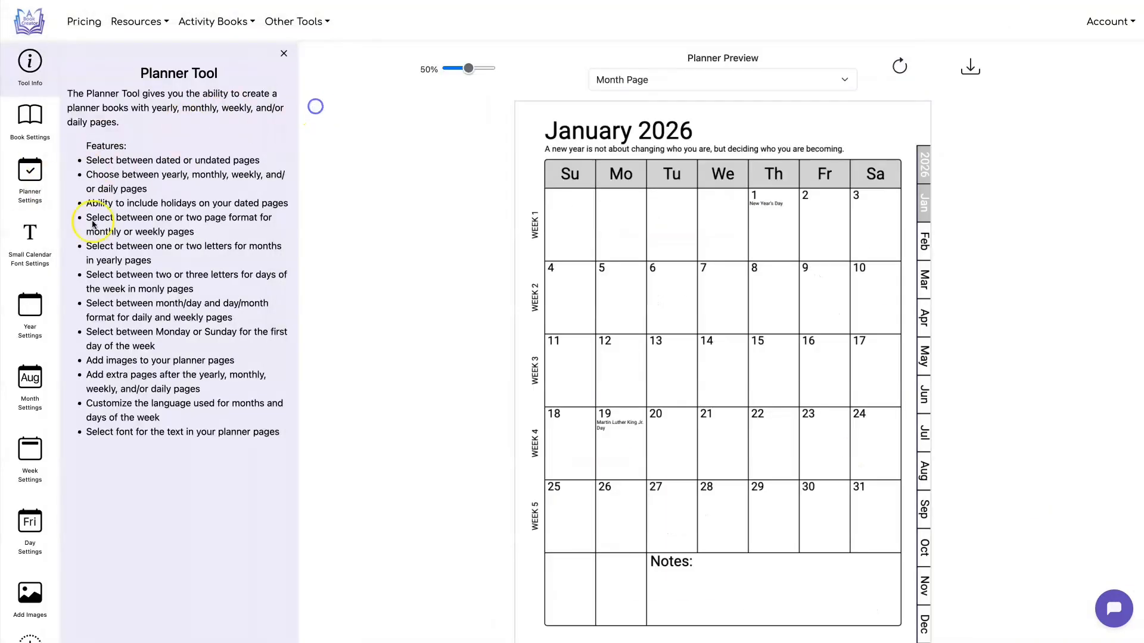
scroll(33, 185, "down", 4)
left_click(44, 451)
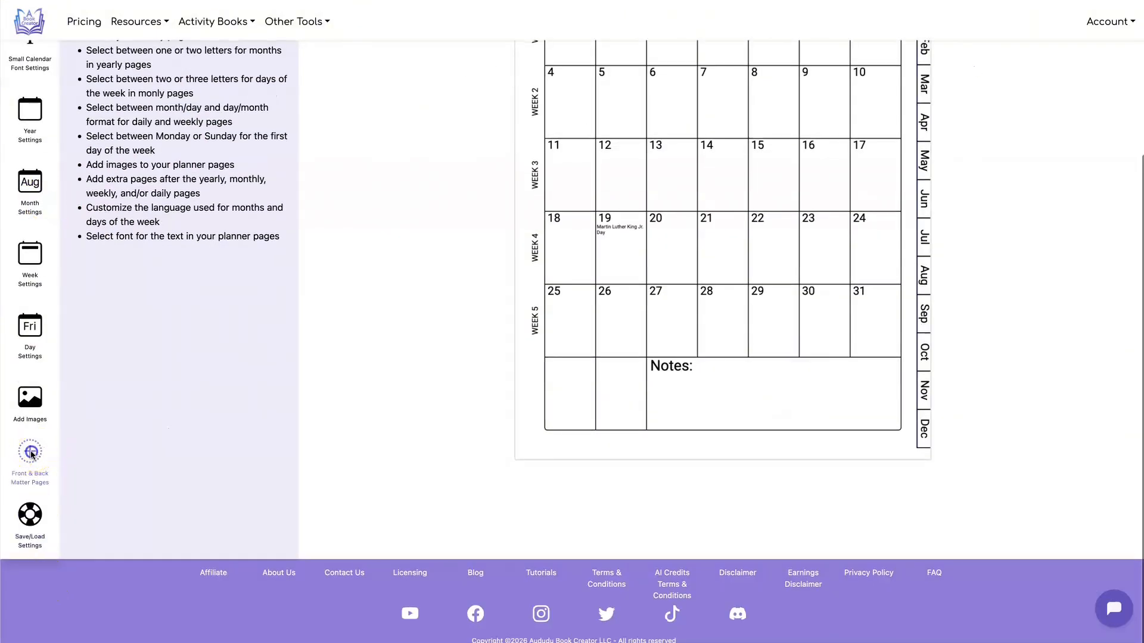
Look through the uploaded files and designs available for the front matter page
scroll(197, 81, "up", 4)
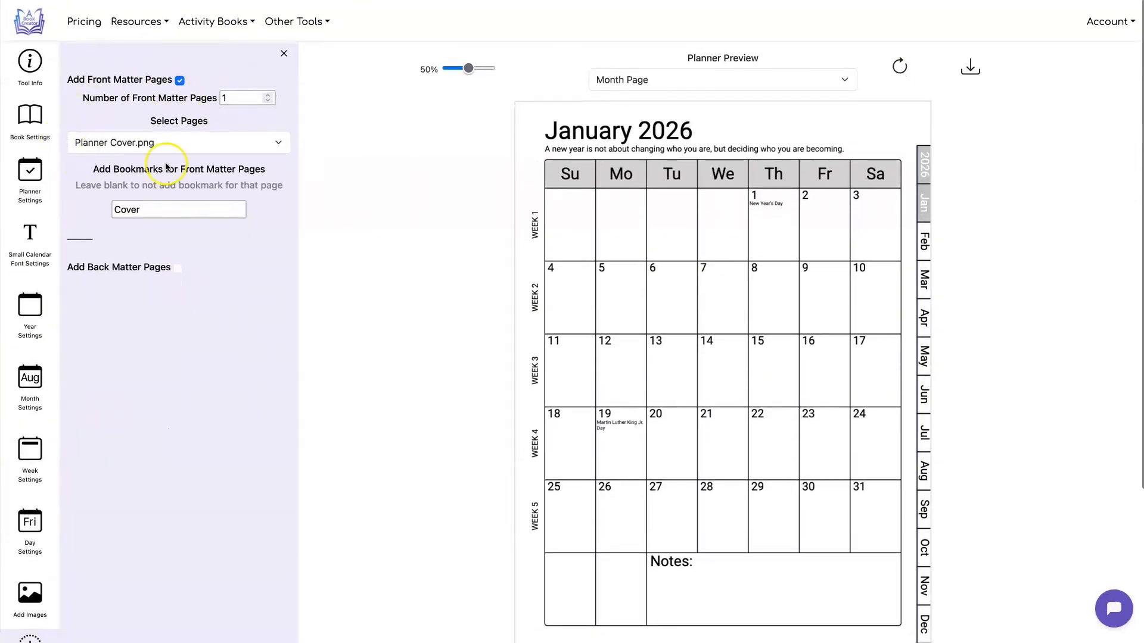
left_click(274, 139)
key("Up")
key("Up")
key("Up")
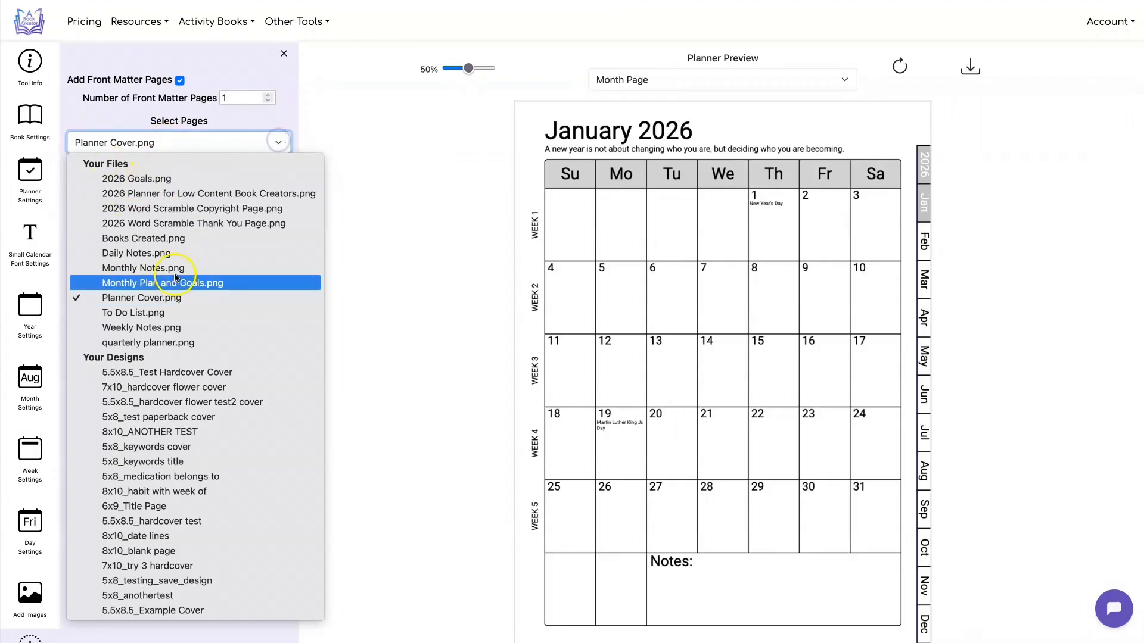
left_click(375, 161)
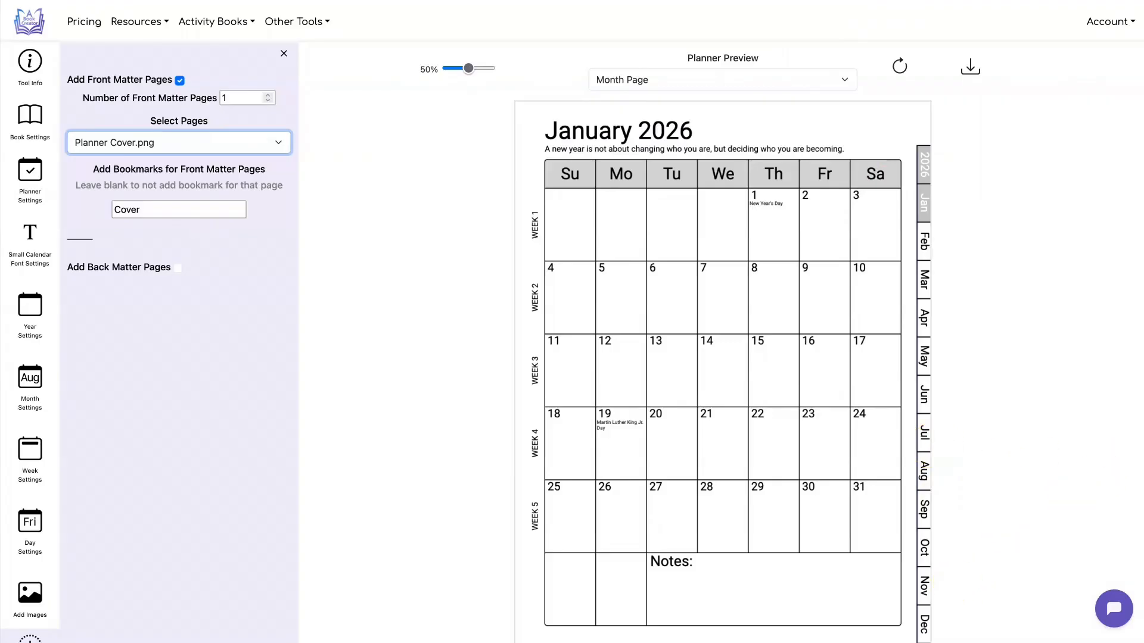
Switch to the downloaded planner PDF and test the yearly calendar's 2026 Goals link and the goals page's back link
left_click(566, 75)
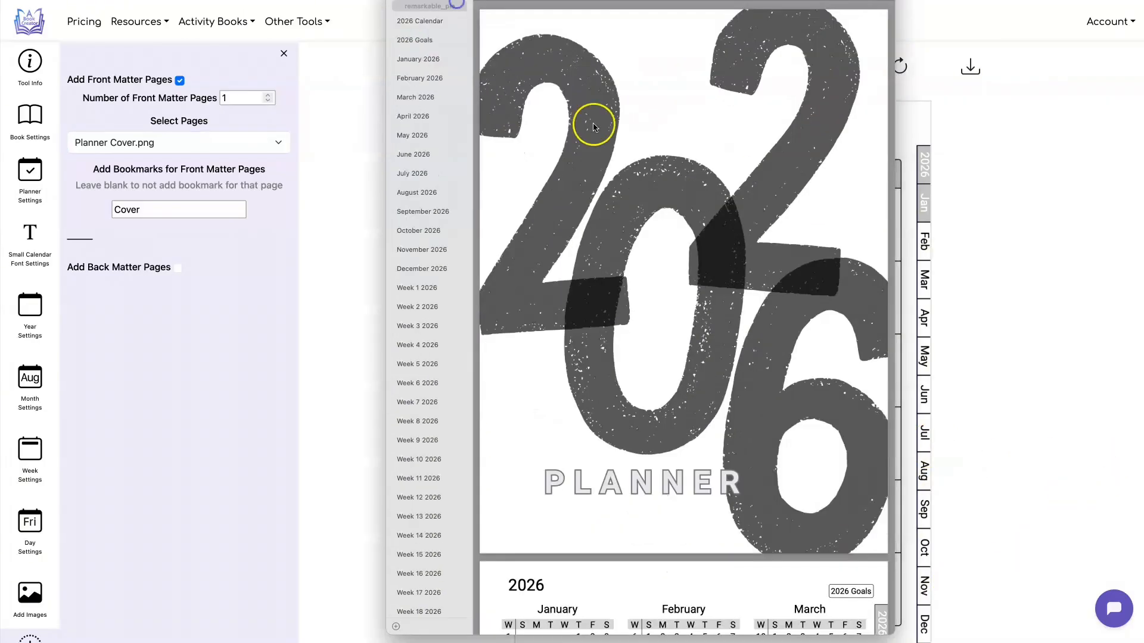
scroll(593, 122, "down", 10)
scroll(692, 191, "down", 3)
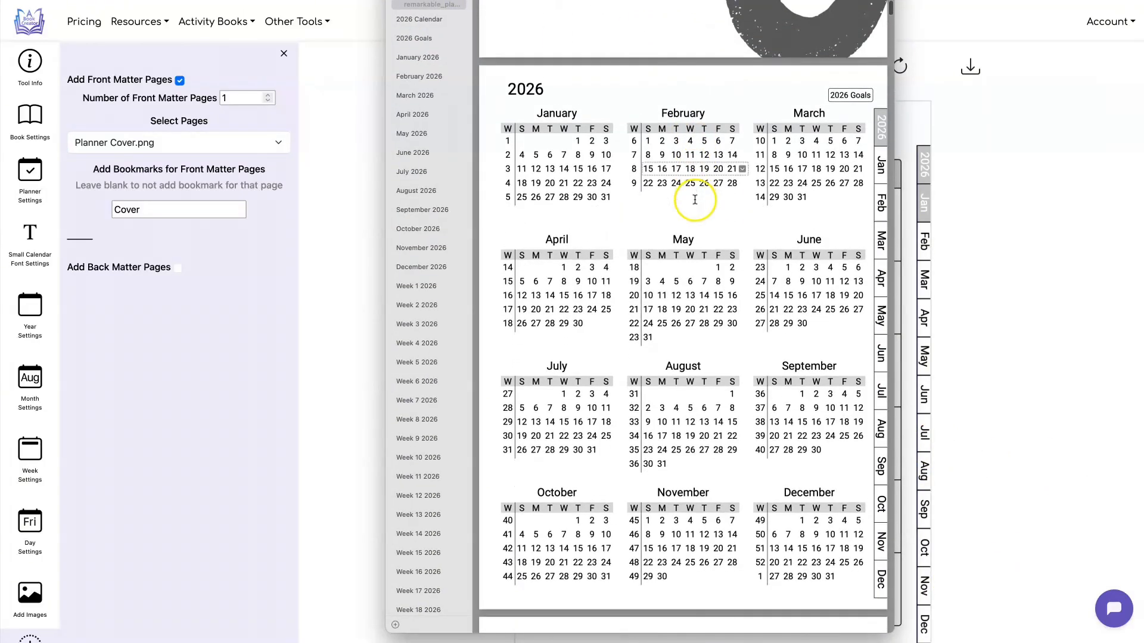
left_click(848, 90)
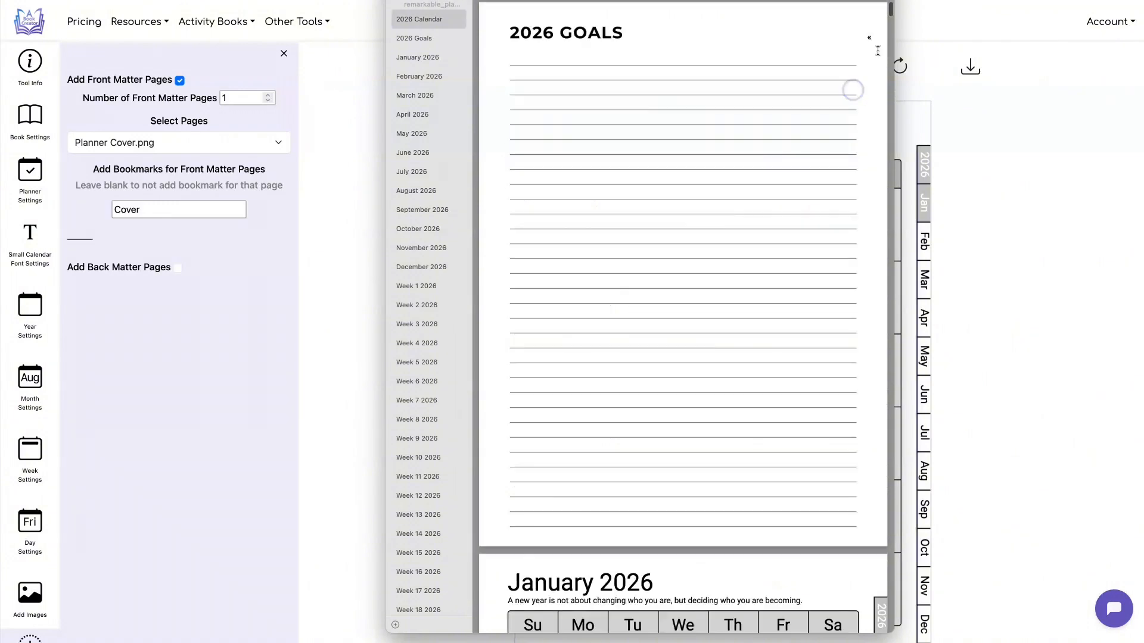
left_click(869, 40)
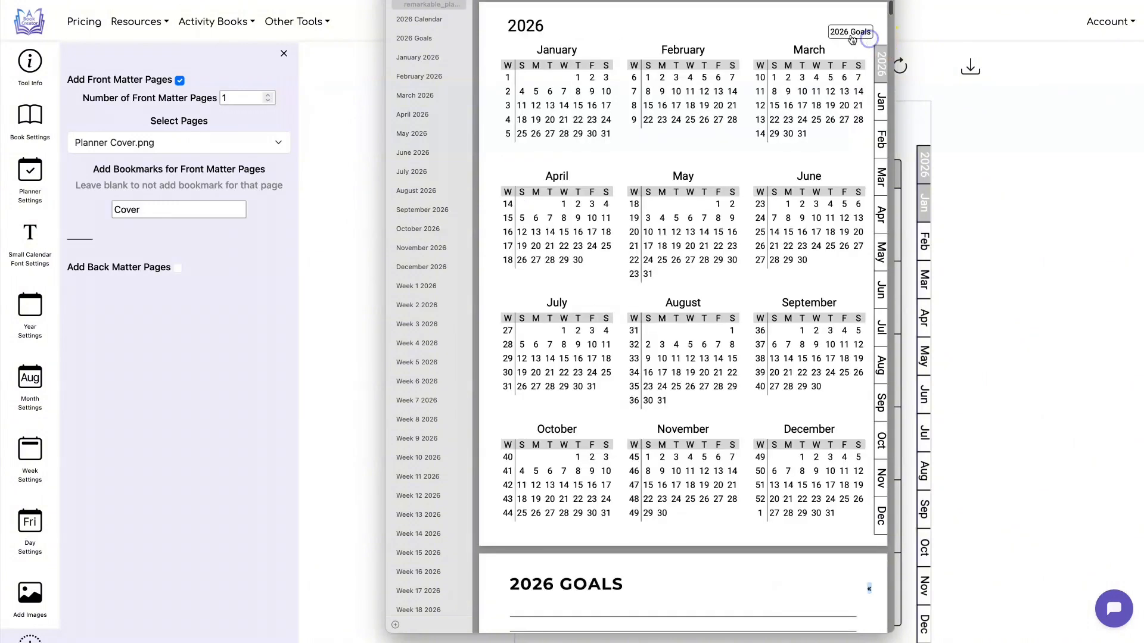
Test the planner links from the April month tab to the April 15 day page, its week 16 page and back to April 15
left_click(880, 218)
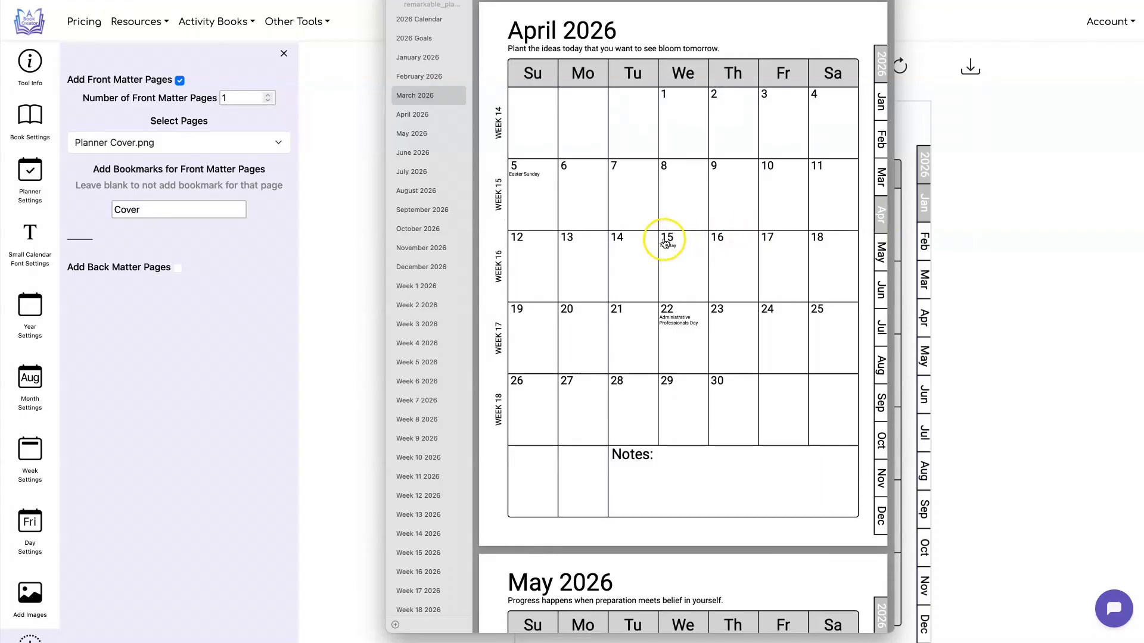
left_click(666, 238)
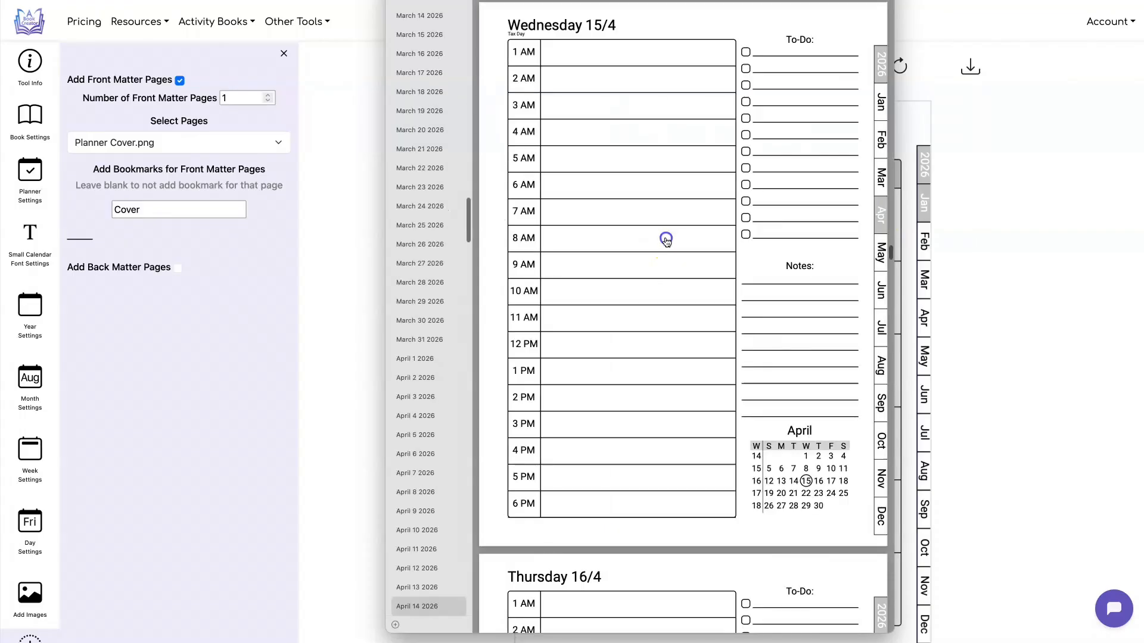
left_click(757, 469)
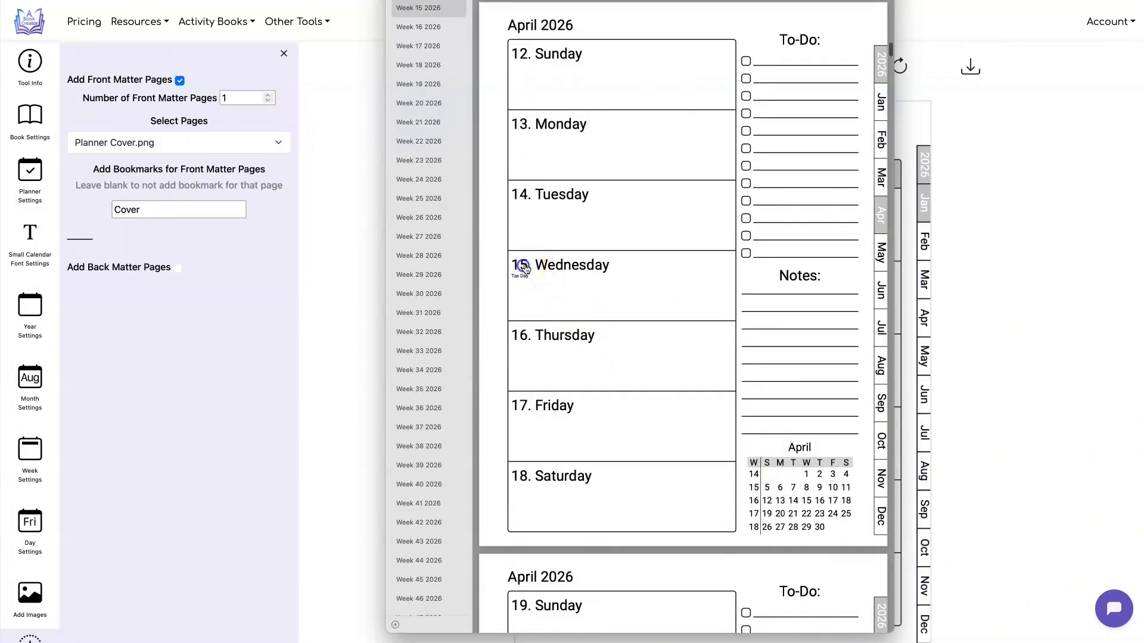
left_click(525, 266)
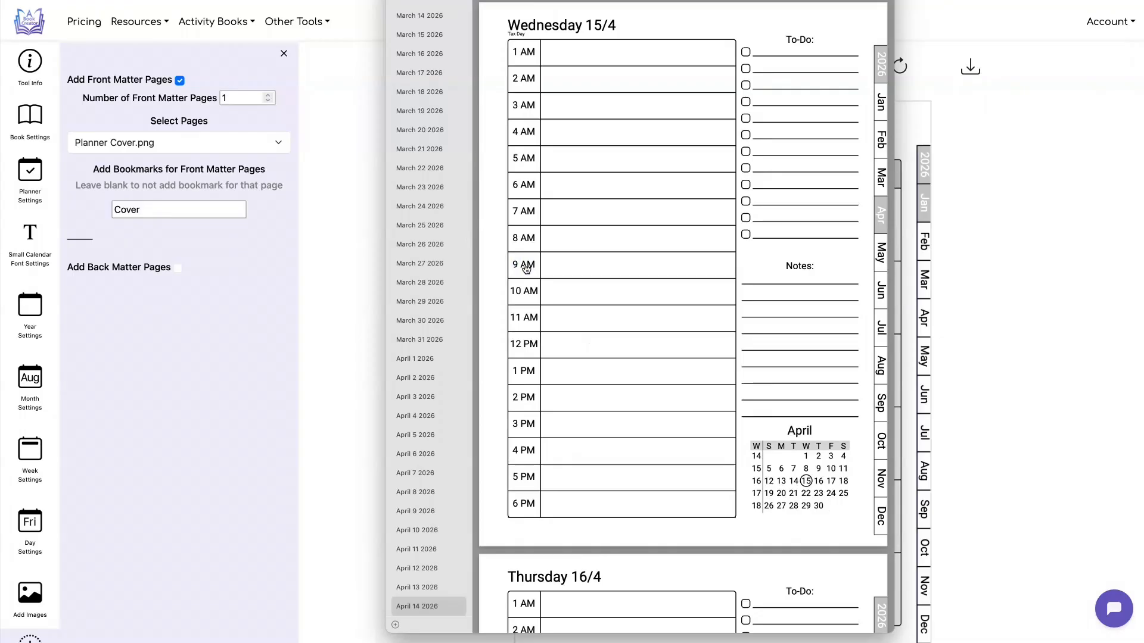